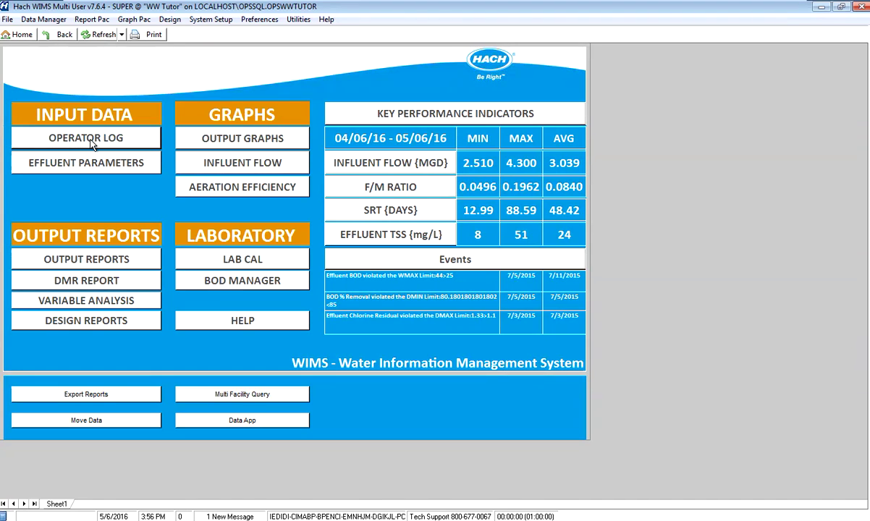
Load the May 2016 Operator Log form from Data Manager's data entry forms.
click(48, 20)
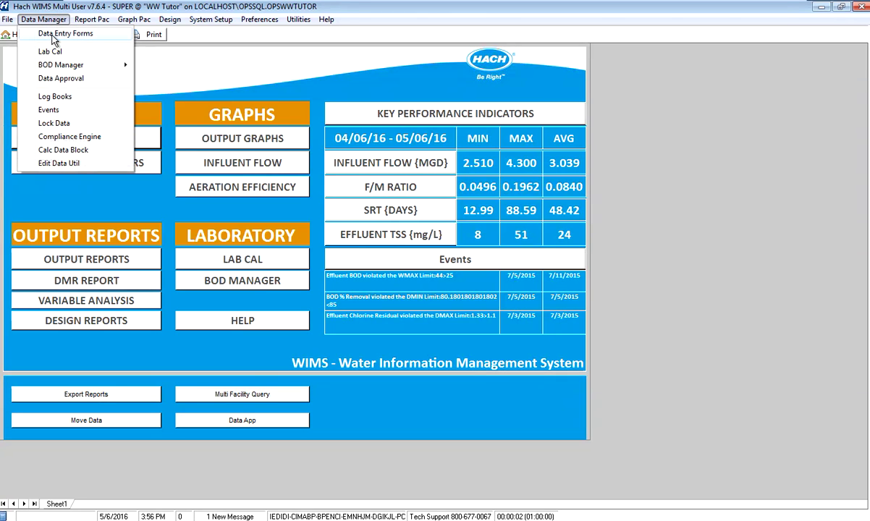
click(147, 135)
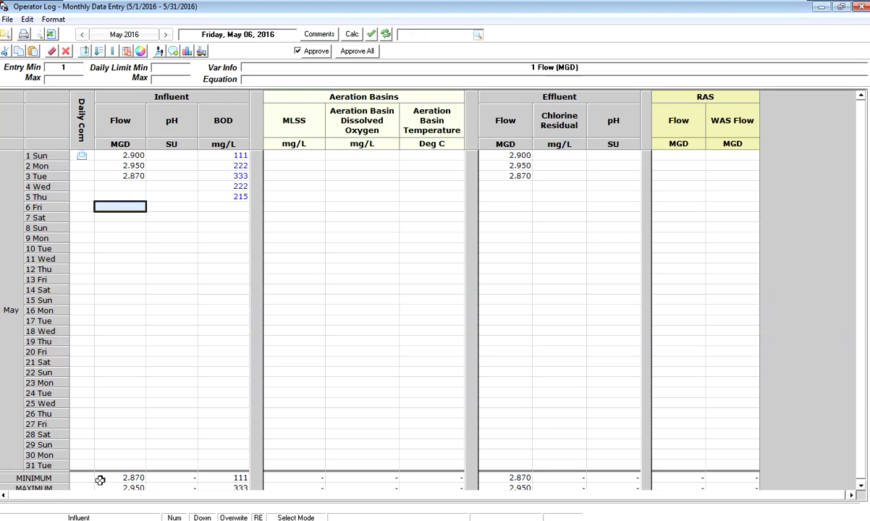
Enter 3.22 MGD as the influent flow for Wednesday, May 4.
drag(110, 470, 122, 424)
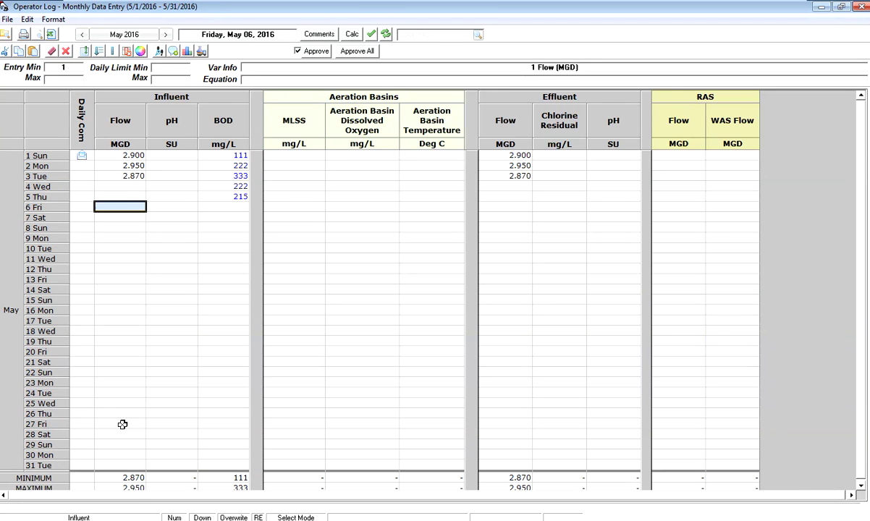
click(111, 186)
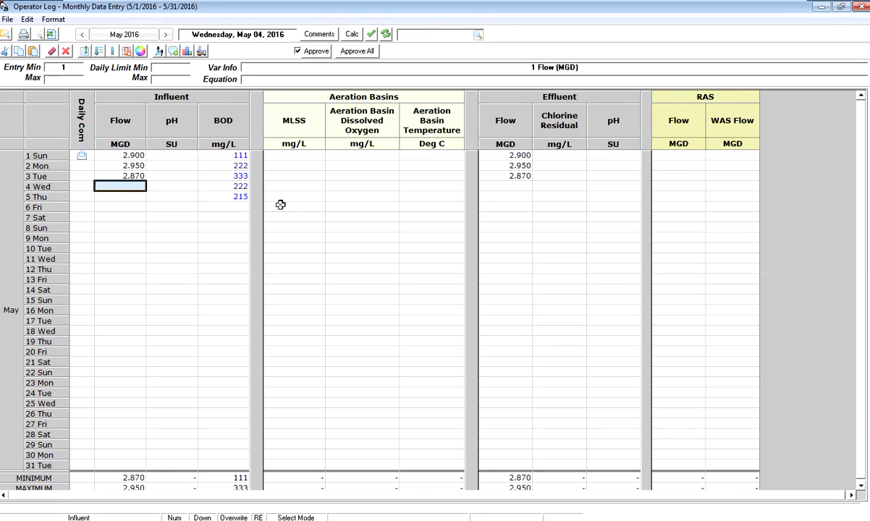
text(3)
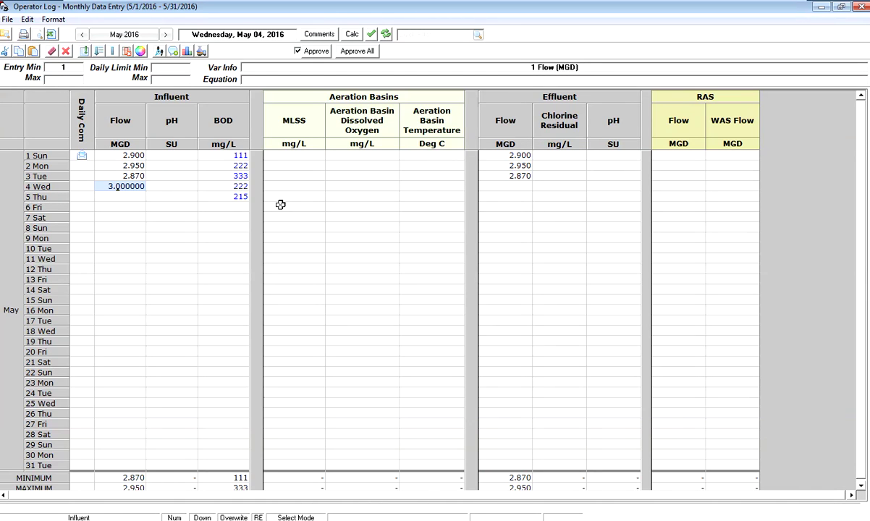
text(.22)
key(Return)
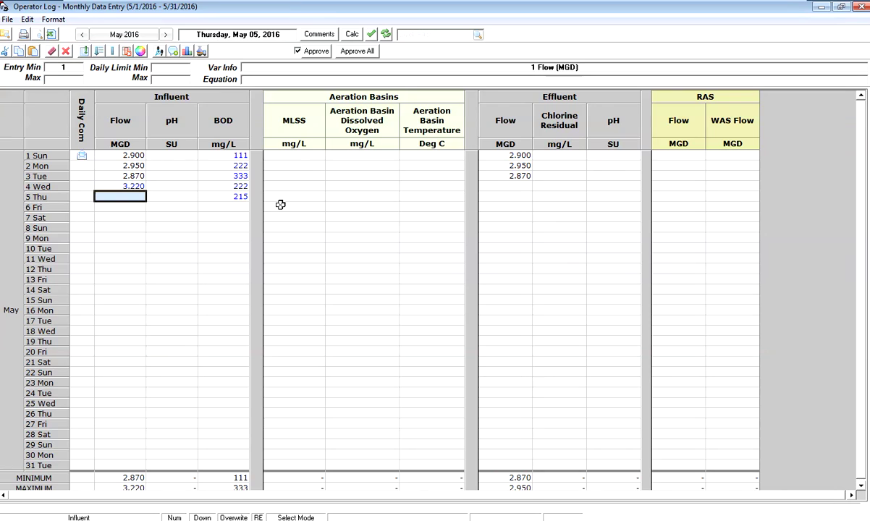
Enter 8.5 SU as the May 4 influent pH and accept the out-of-range warning.
click(174, 186)
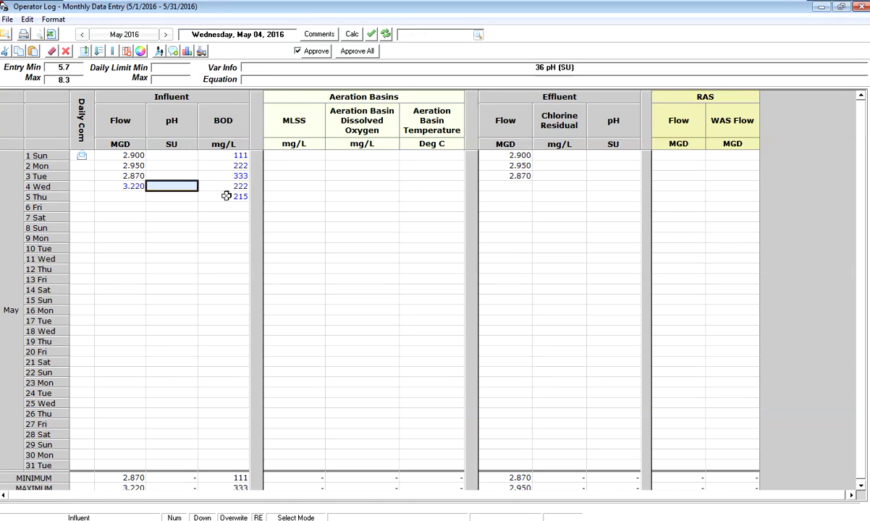
text(8.5)
key(Return)
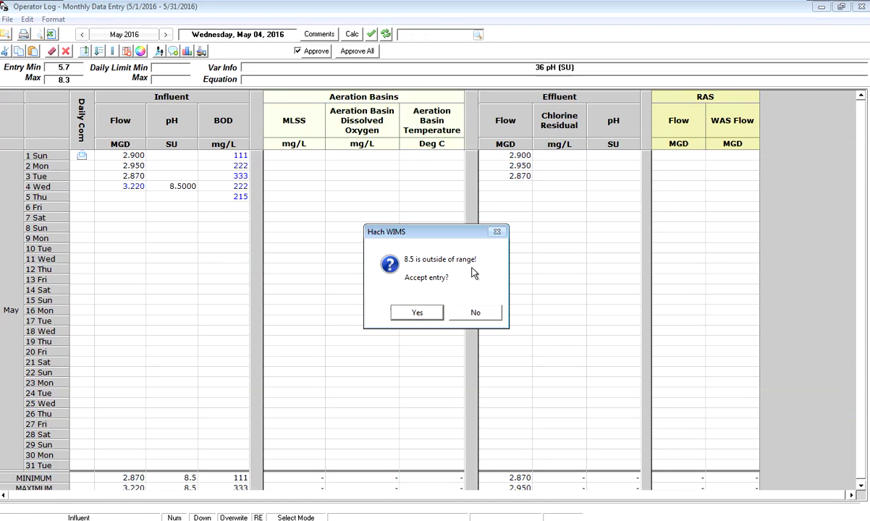
key(Num_Lock)
key(Num_Lock)
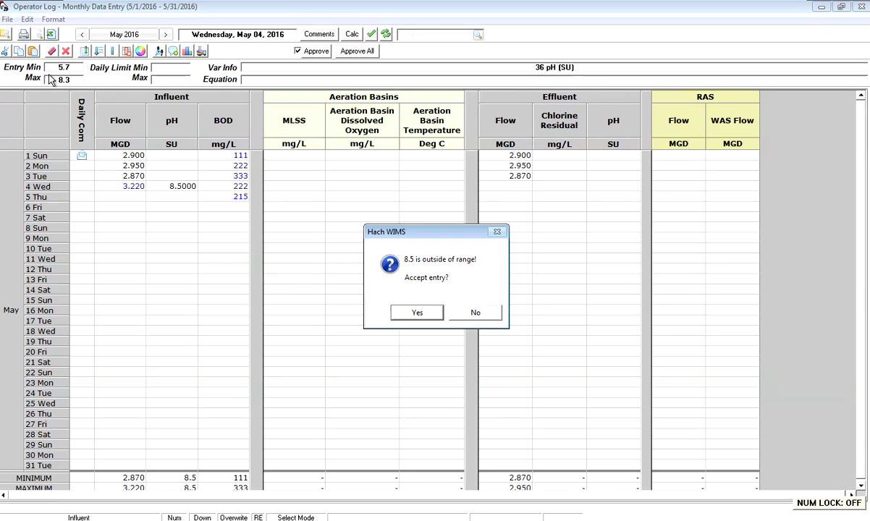
click(417, 313)
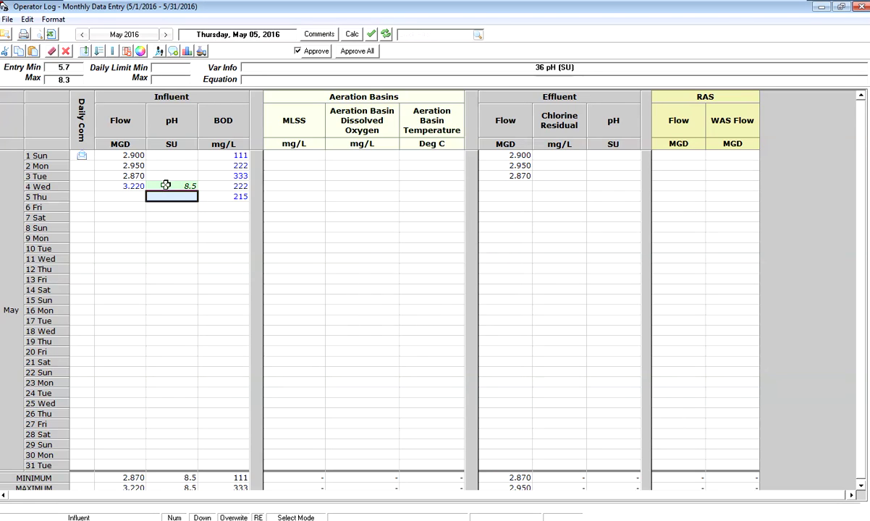
click(167, 187)
click(171, 206)
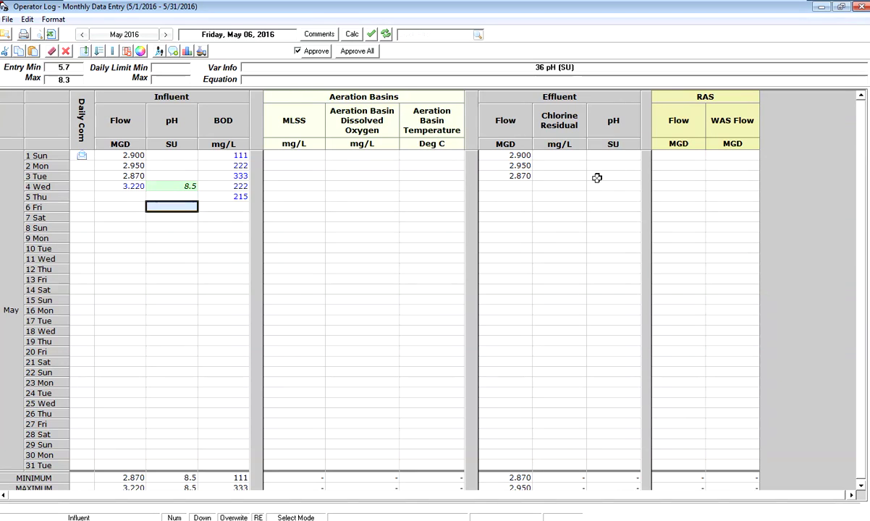
Enter a 1.12 mg/L chlorine residual for May 1, accepting the daily violation.
click(563, 155)
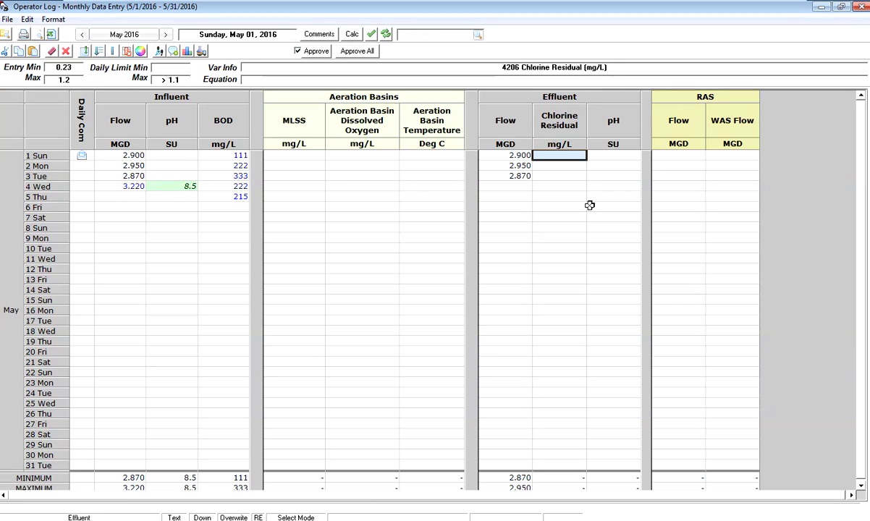
text(1.12)
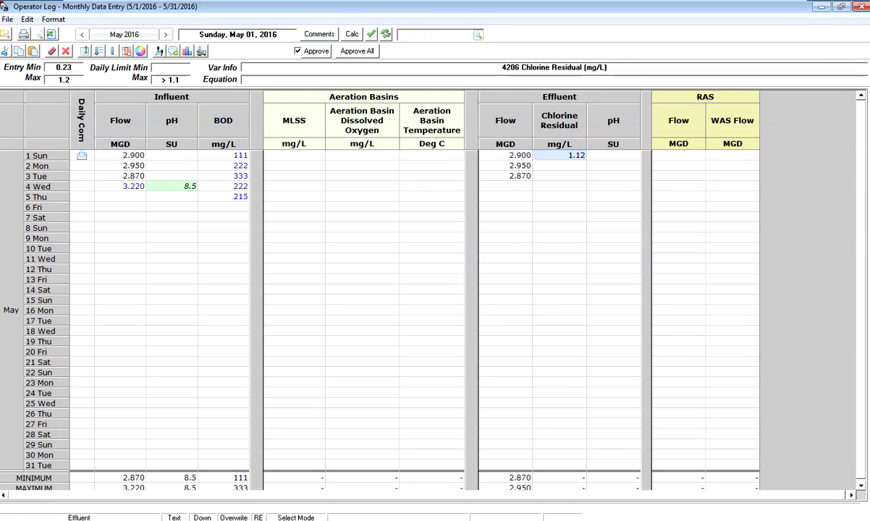
click(589, 210)
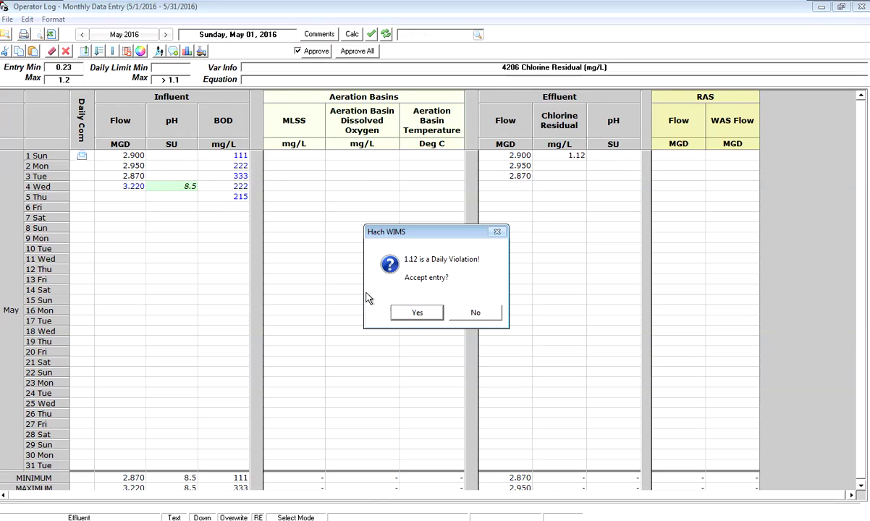
click(419, 315)
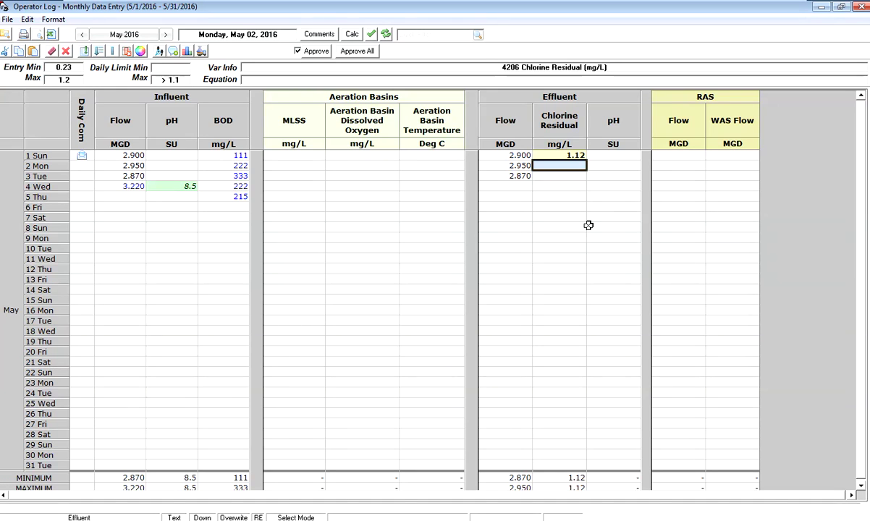
Enter a 1.32 mg/L chlorine residual for May 2, accepting the range and violation warnings.
text(1.32)
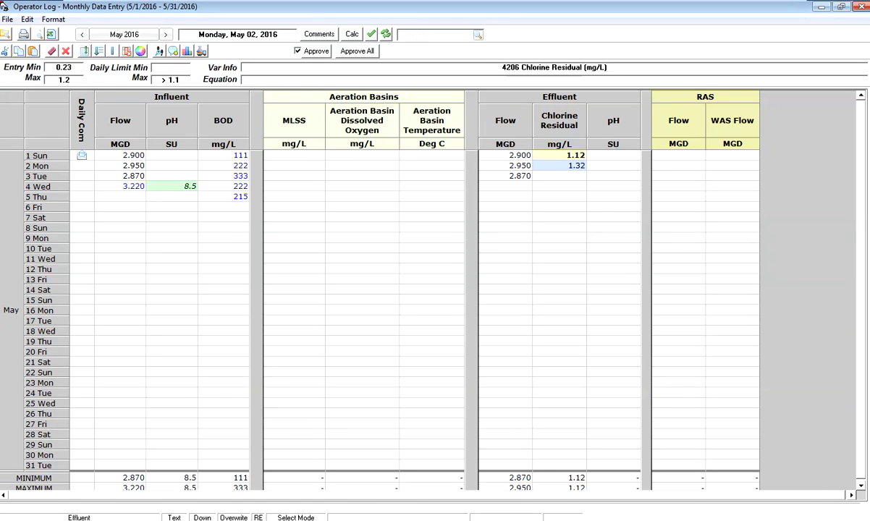
key(Return)
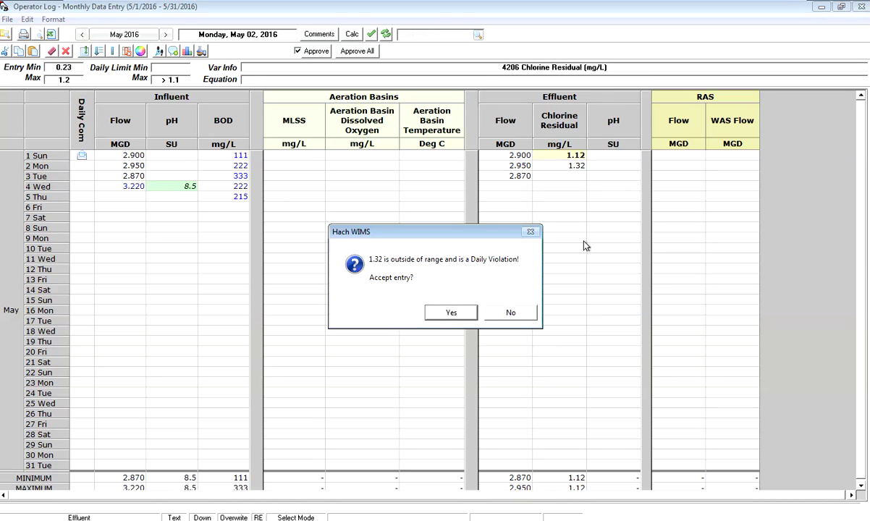
click(448, 312)
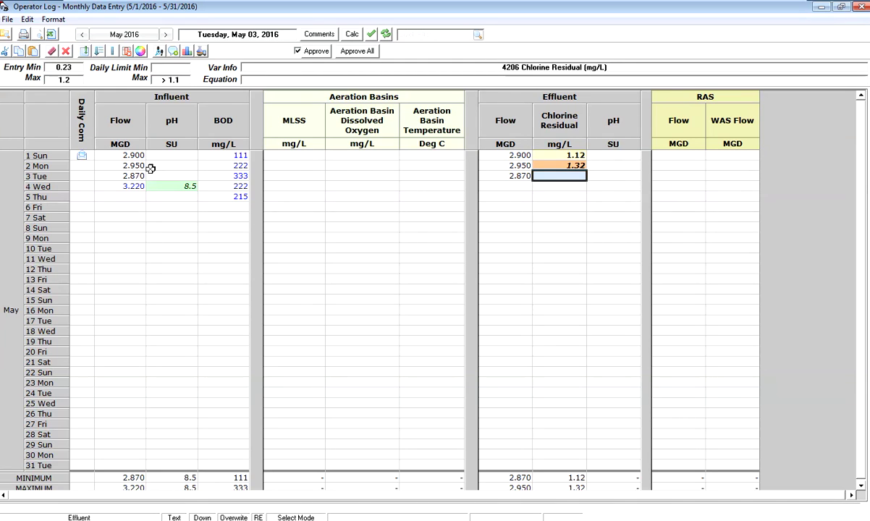
Mark the May 4 influent flow of 3.220 MGD as Final Approval.
click(120, 186)
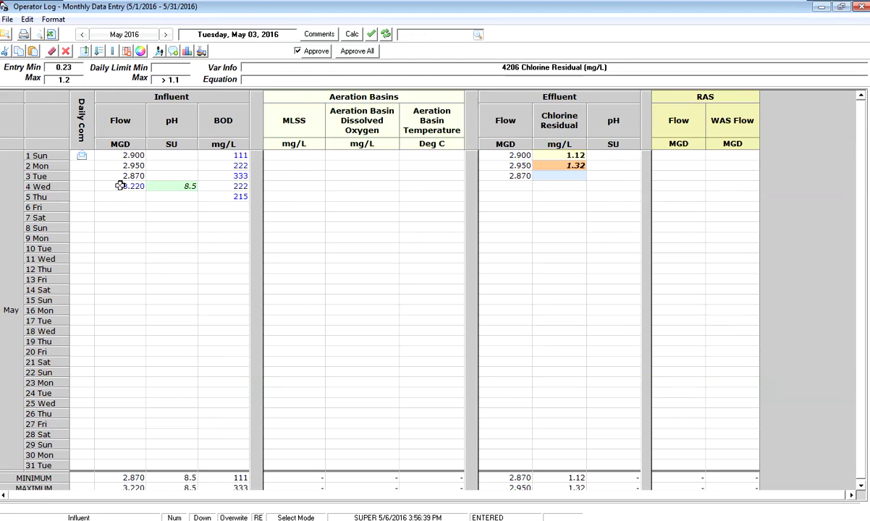
click(225, 156)
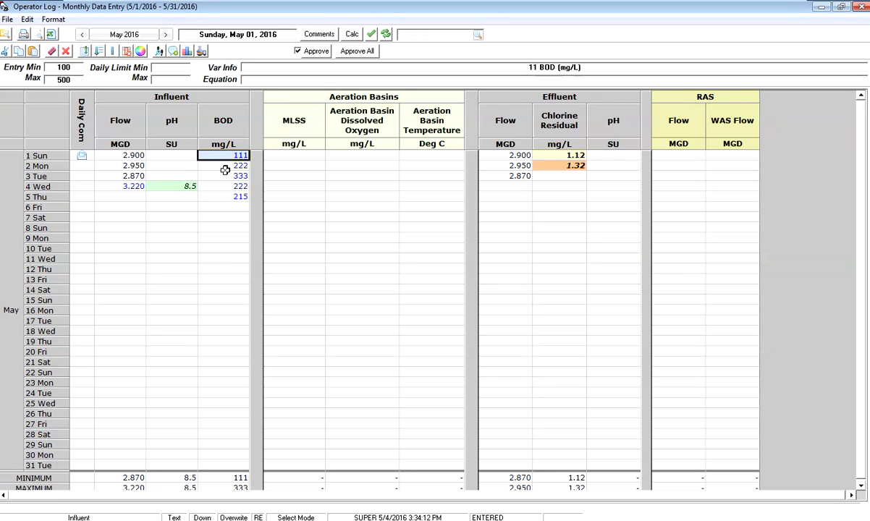
click(120, 187)
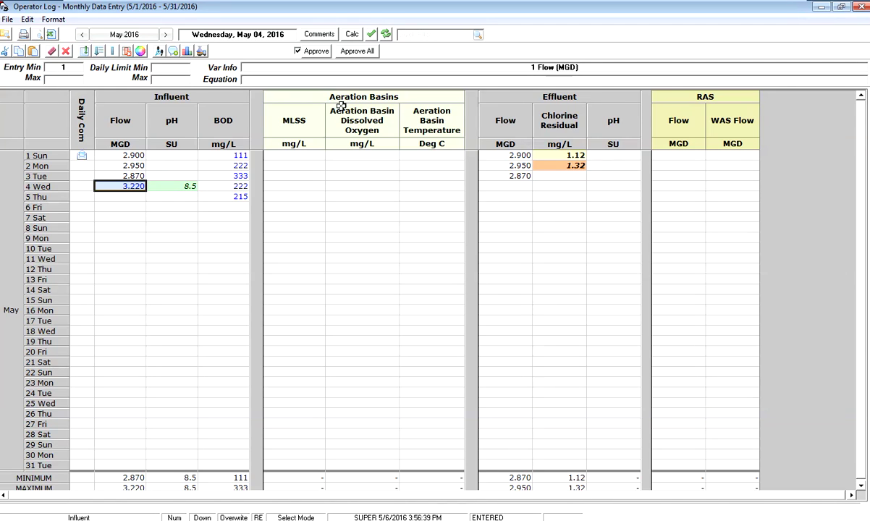
click(317, 54)
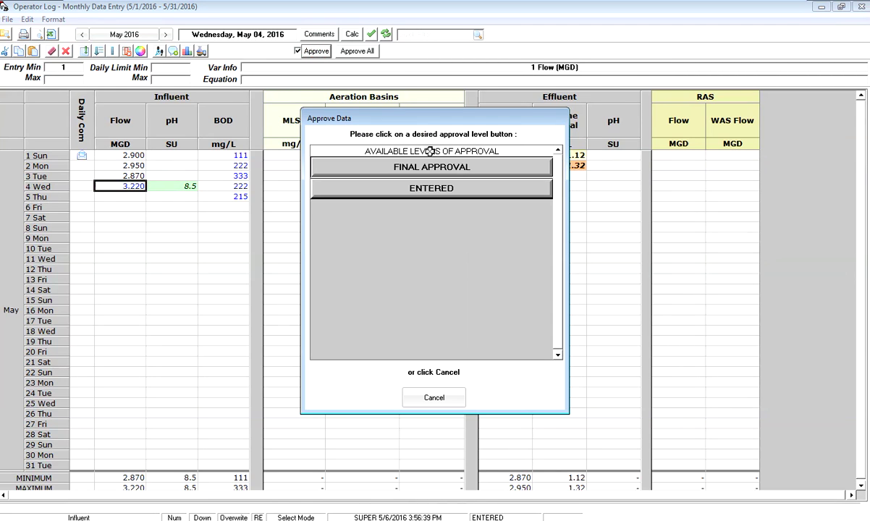
click(411, 167)
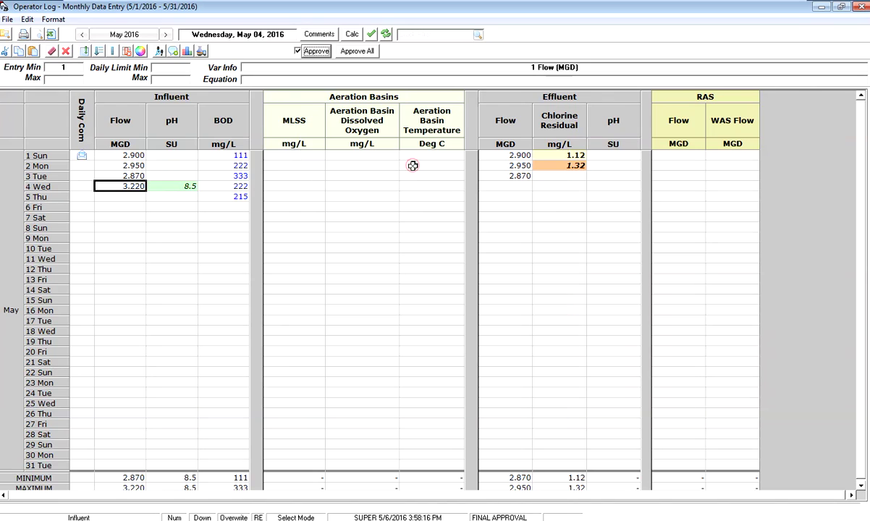
click(115, 207)
click(116, 186)
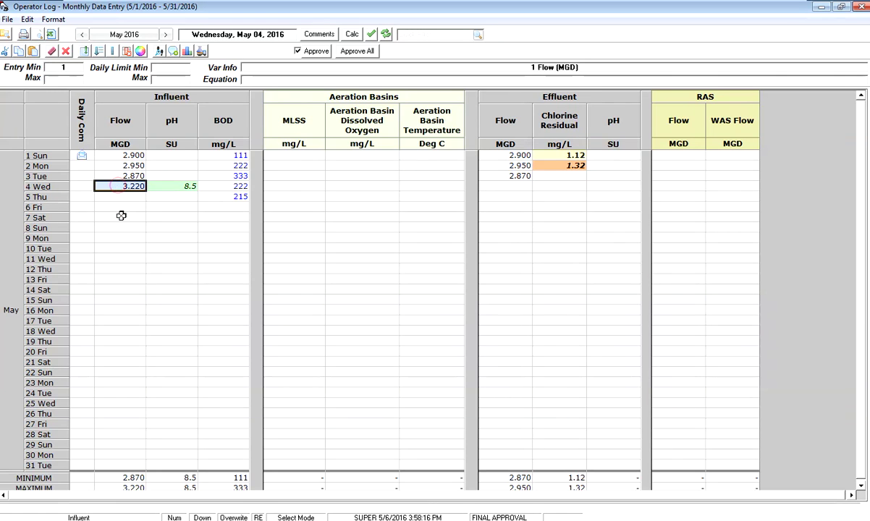
key(Num_Lock)
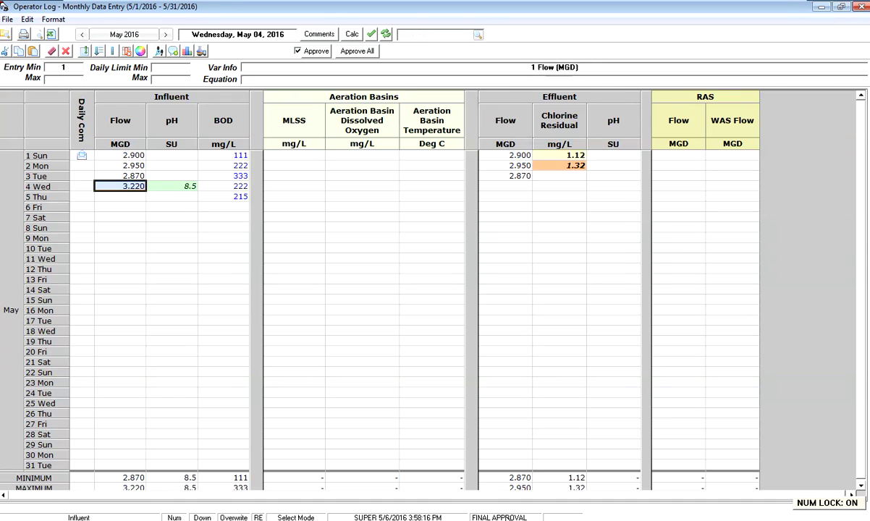
click(125, 186)
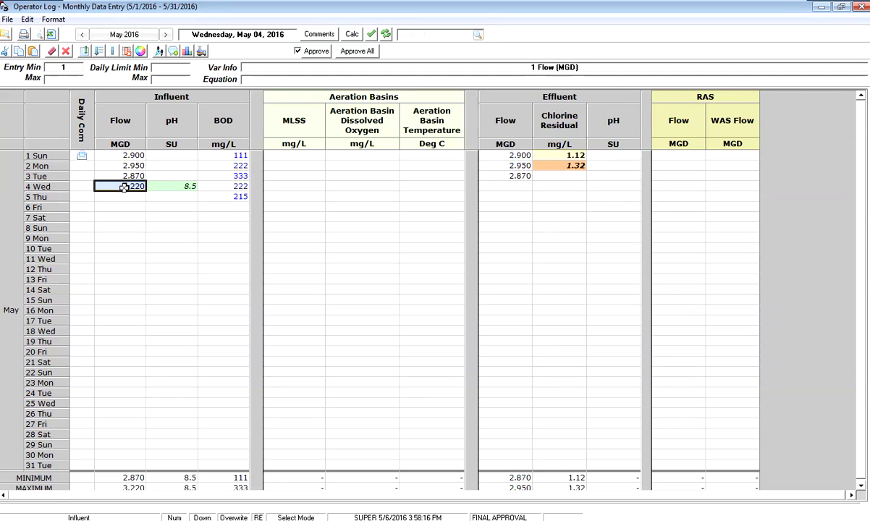
Add the result comment 'Chlorine is high due to overfeed' to the May 1 chlorine residual.
click(559, 154)
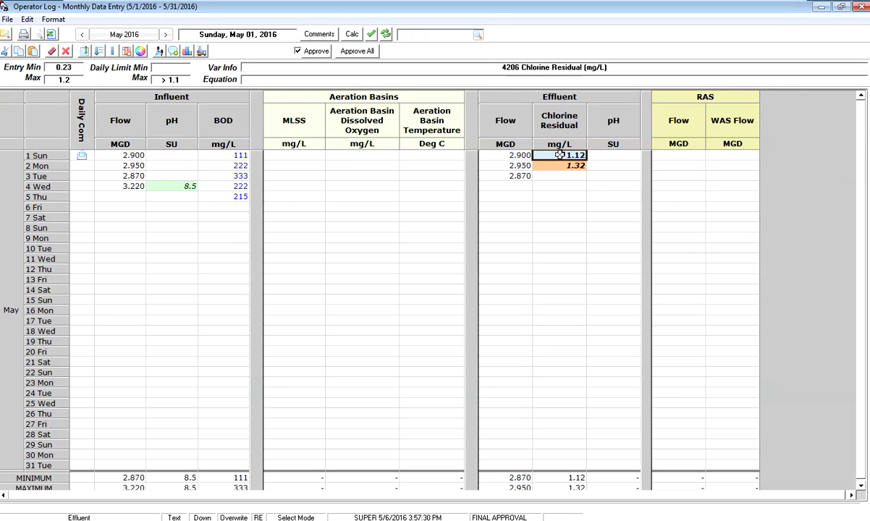
right_click(559, 155)
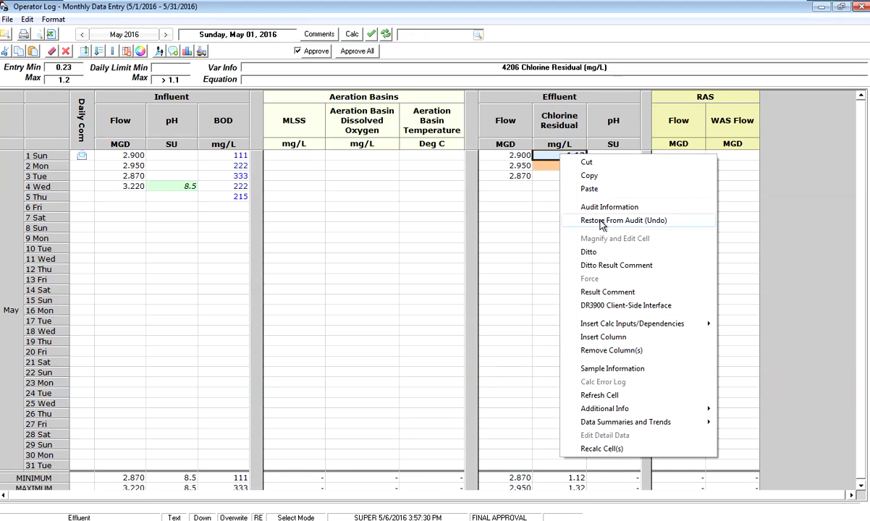
click(606, 293)
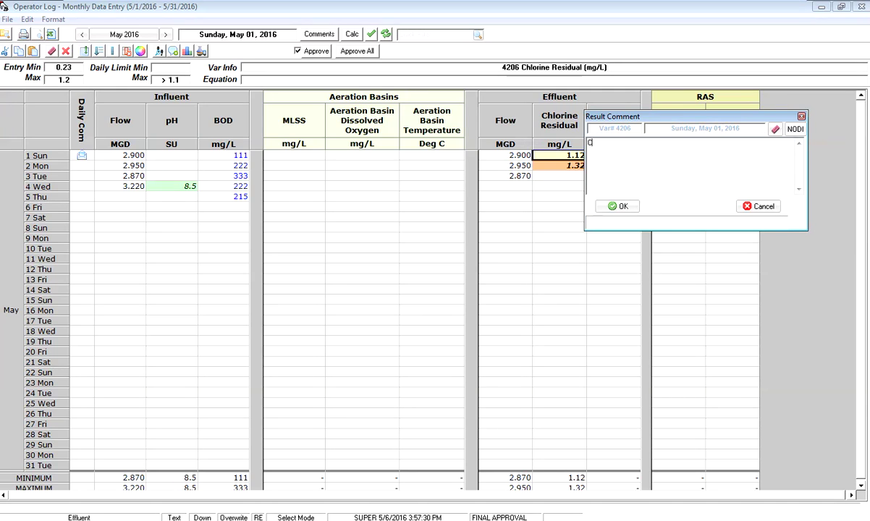
text(Chlorine is high due to overfeeding...)
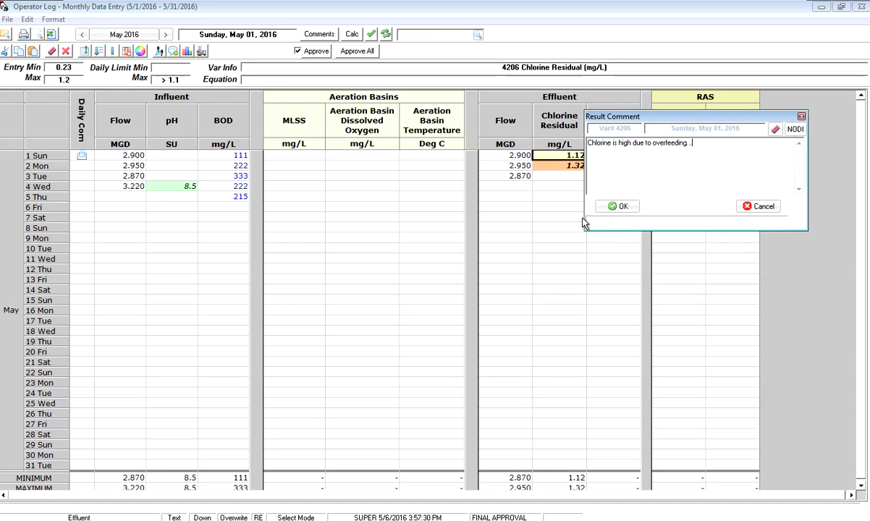
click(619, 206)
click(561, 186)
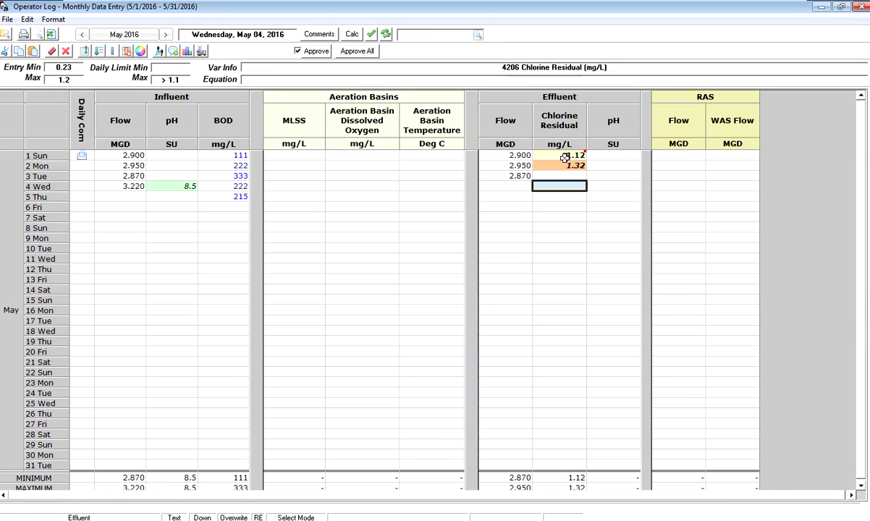
click(564, 156)
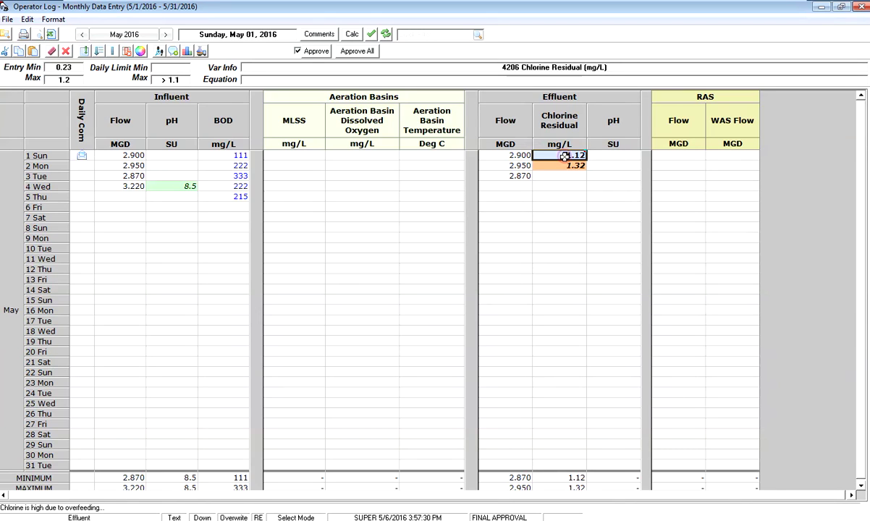
double_click(84, 155)
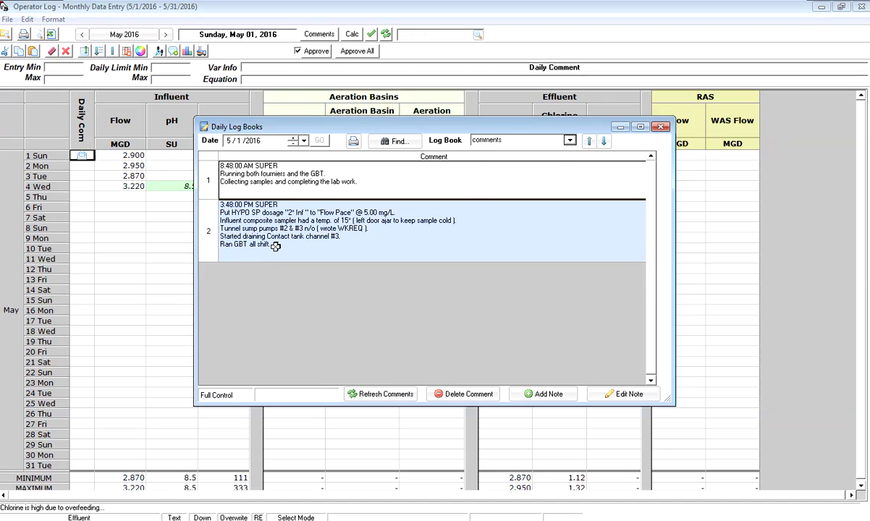
click(660, 127)
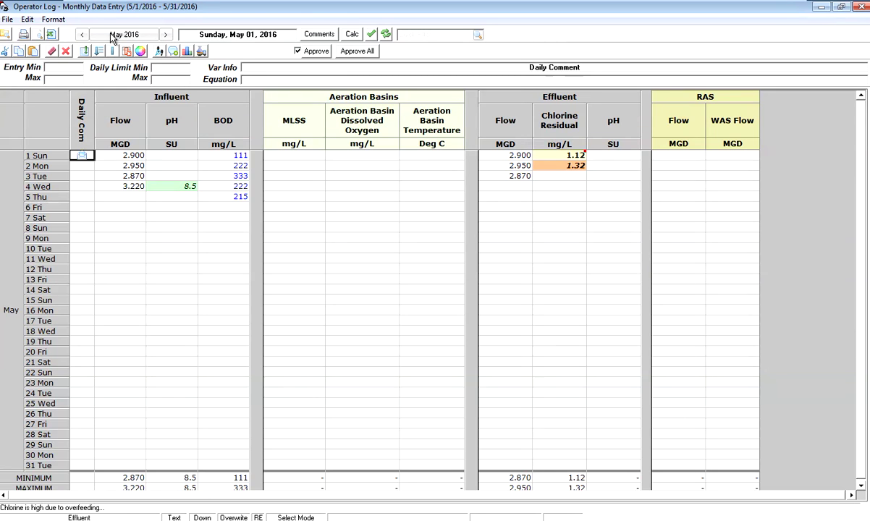
Set the grid's date range to the Year to Date preset, 1/1/2016 through 5/6/2016.
click(84, 35)
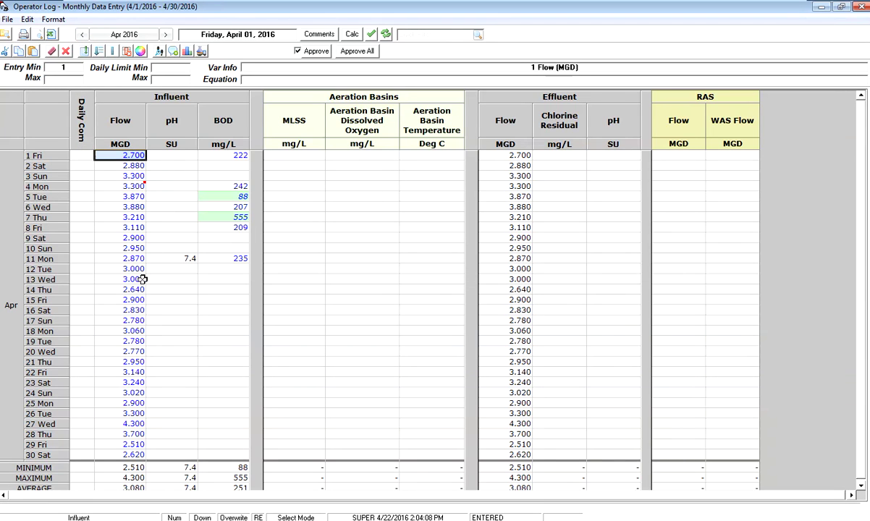
click(105, 40)
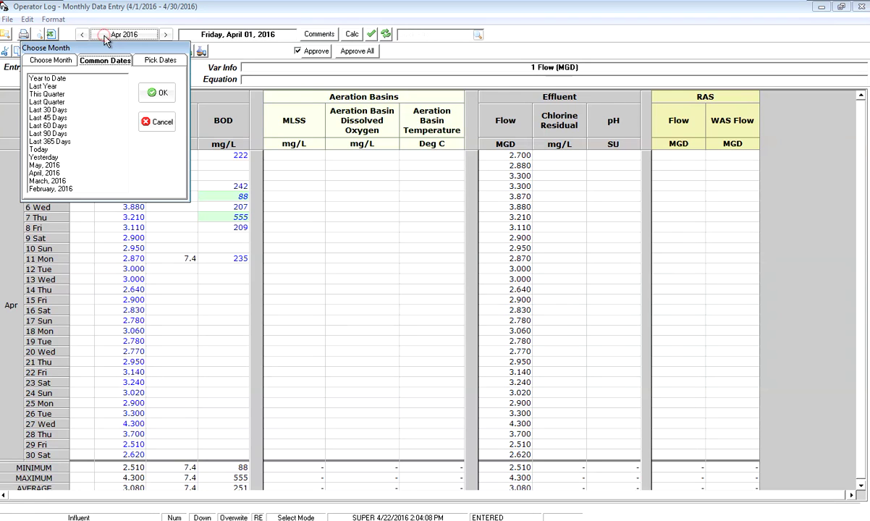
click(62, 65)
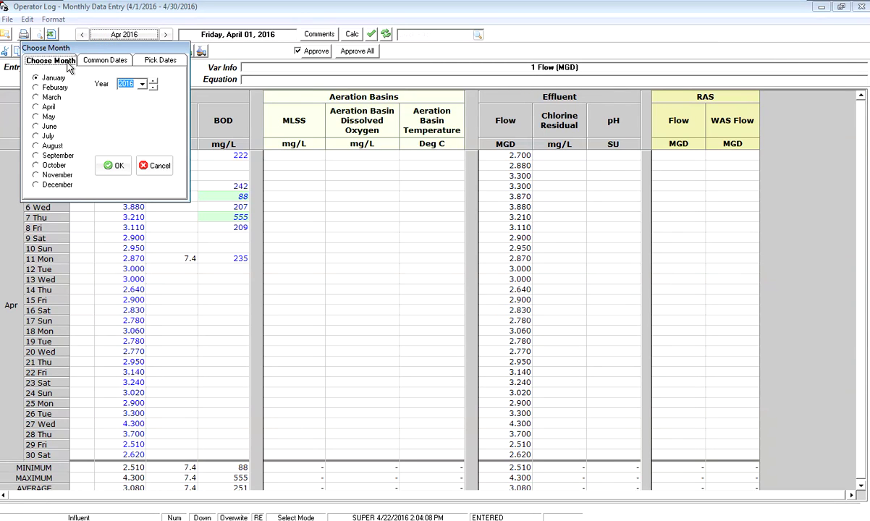
click(94, 62)
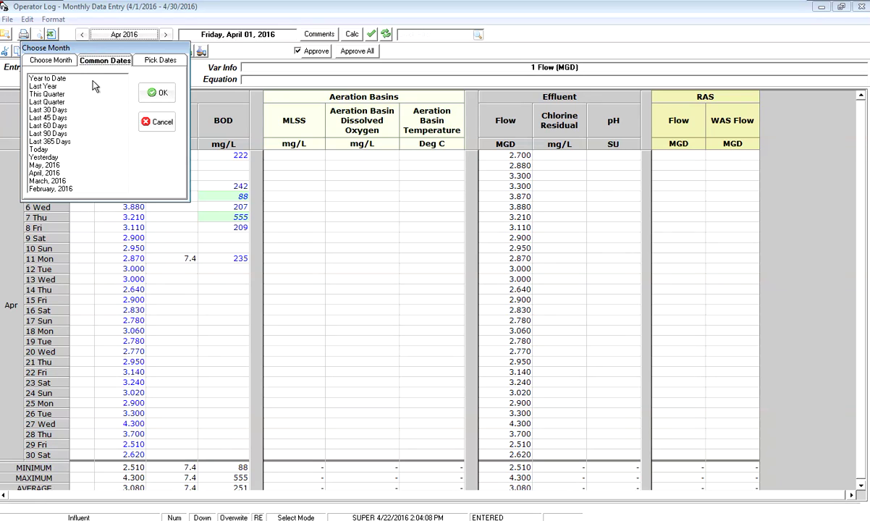
click(75, 78)
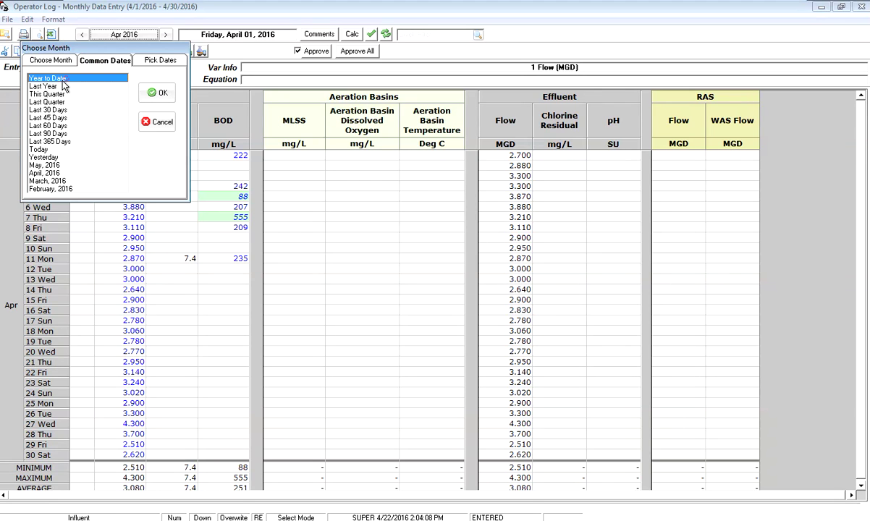
click(163, 94)
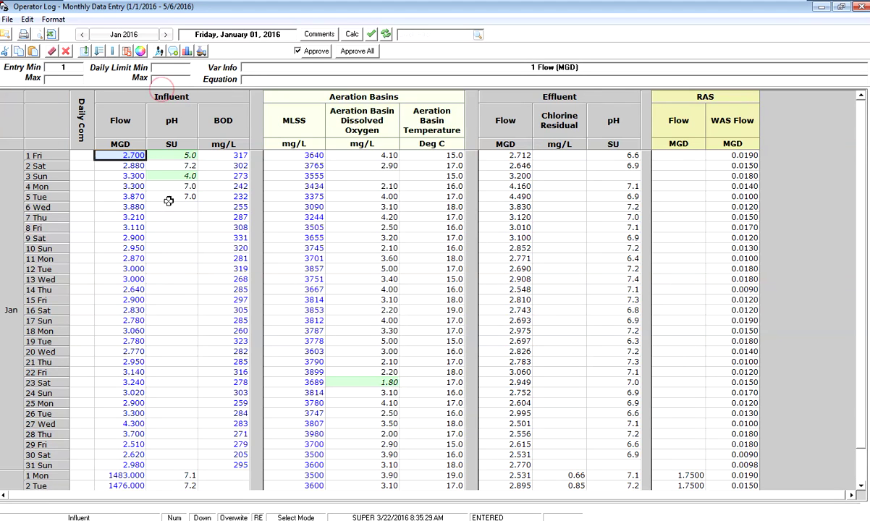
Scroll through the year-to-date readings starting from the January 4 influent flow.
click(133, 188)
scroll(122, 272, down, 12)
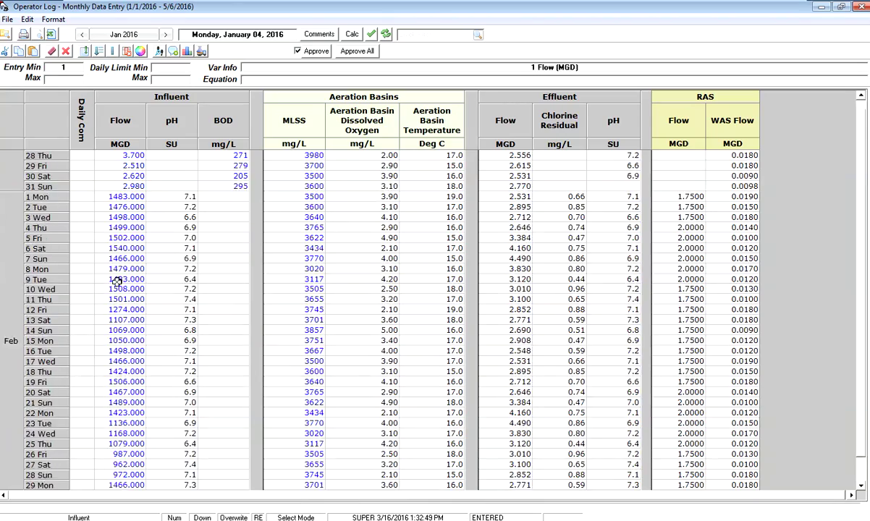
scroll(112, 295, down, 10)
scroll(112, 296, up, 5)
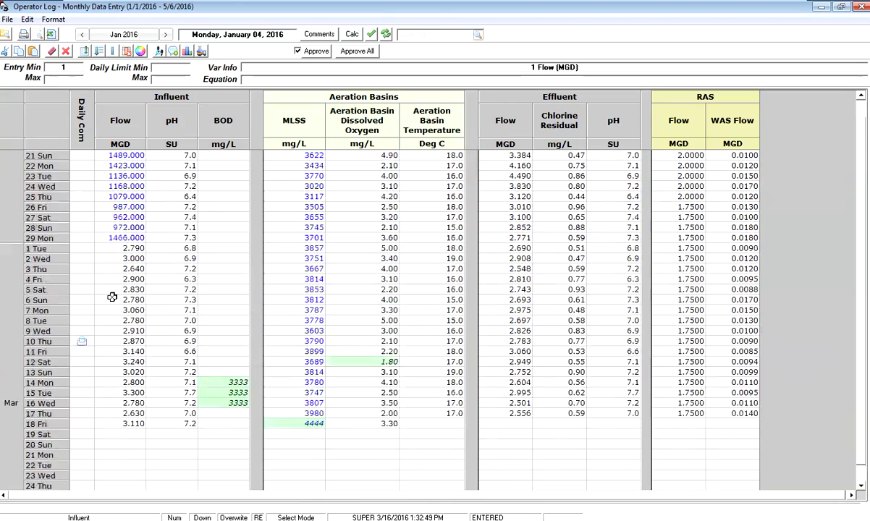
scroll(112, 297, down, 1)
scroll(112, 296, up, 18)
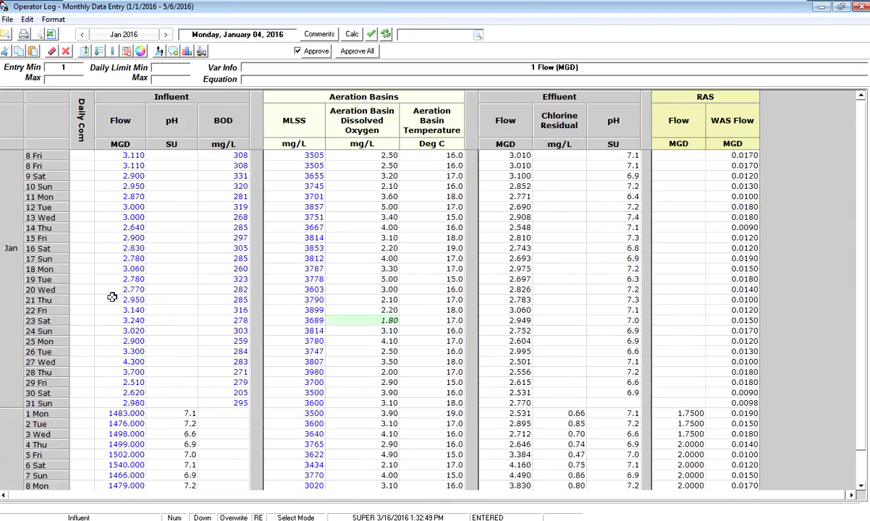